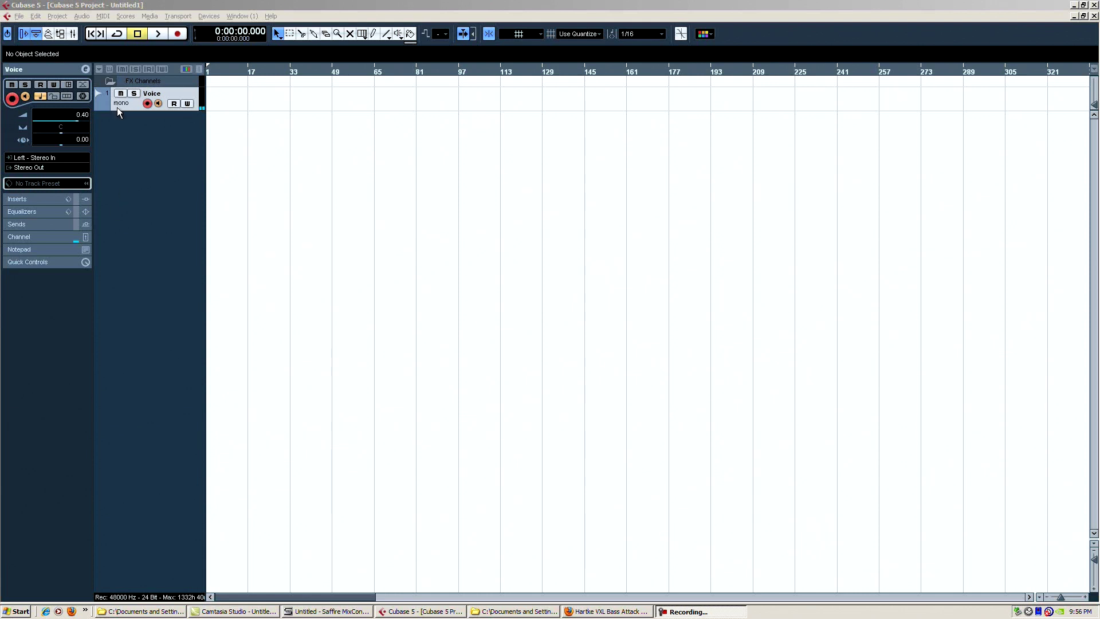
# Bring up the Cubase mixer with F3 and move it higher on screen.
pyautogui.click(132, 109)
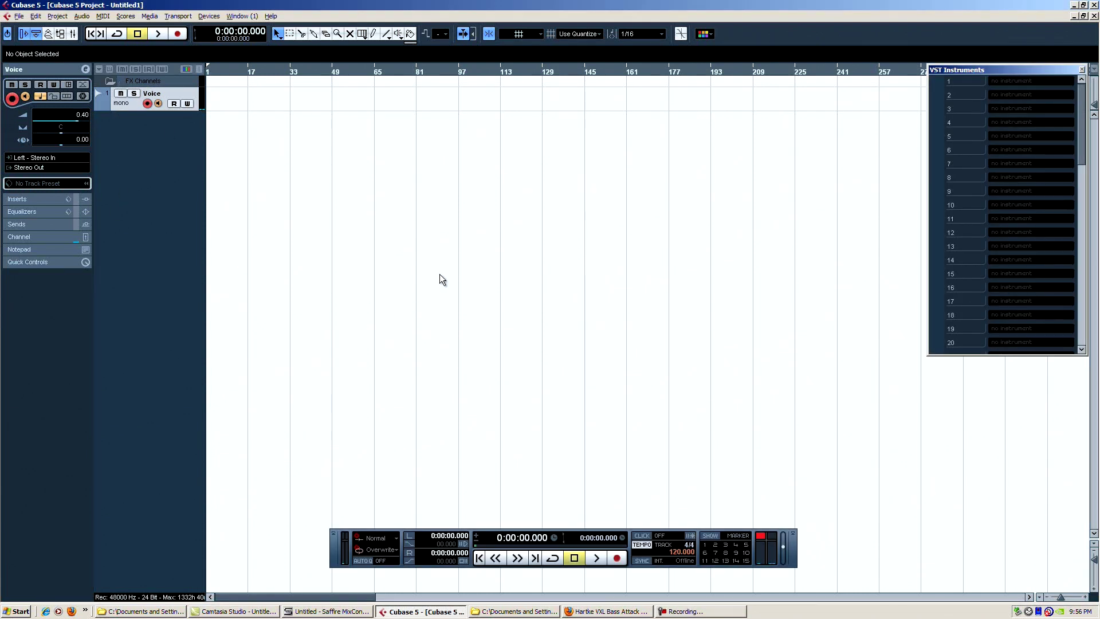
pyautogui.press('F3')
pyautogui.moveTo(466, 333); pyautogui.dragTo(487, 247)
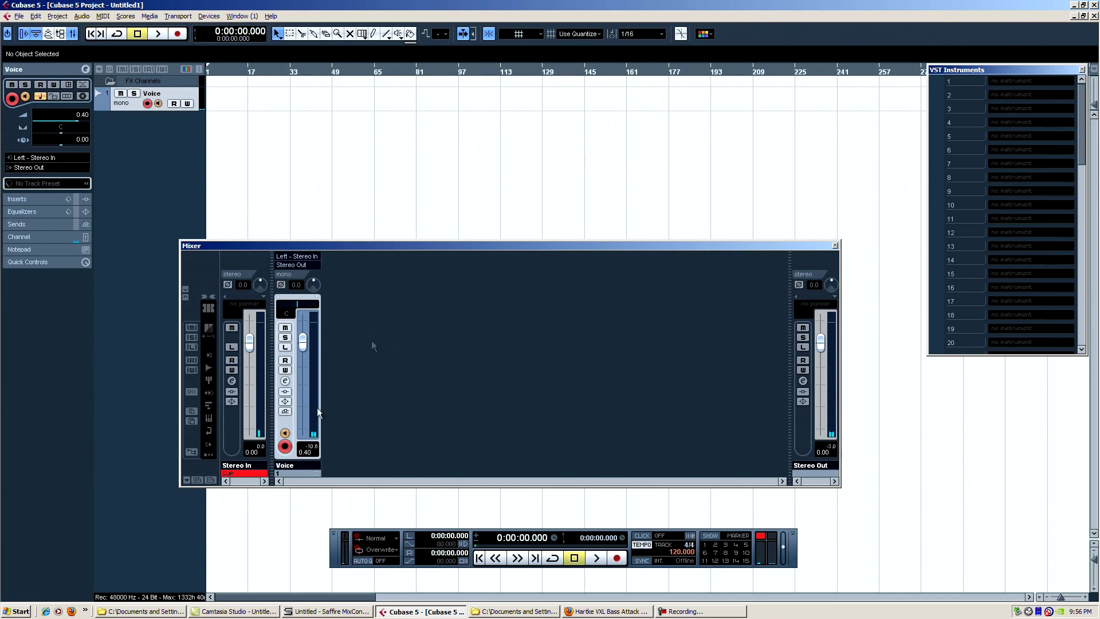
# Add a stereo FX channel track with the Reverb > Roomworks SE plug-in.
pyautogui.rightClick(439, 374)
pyautogui.moveTo(487, 459)
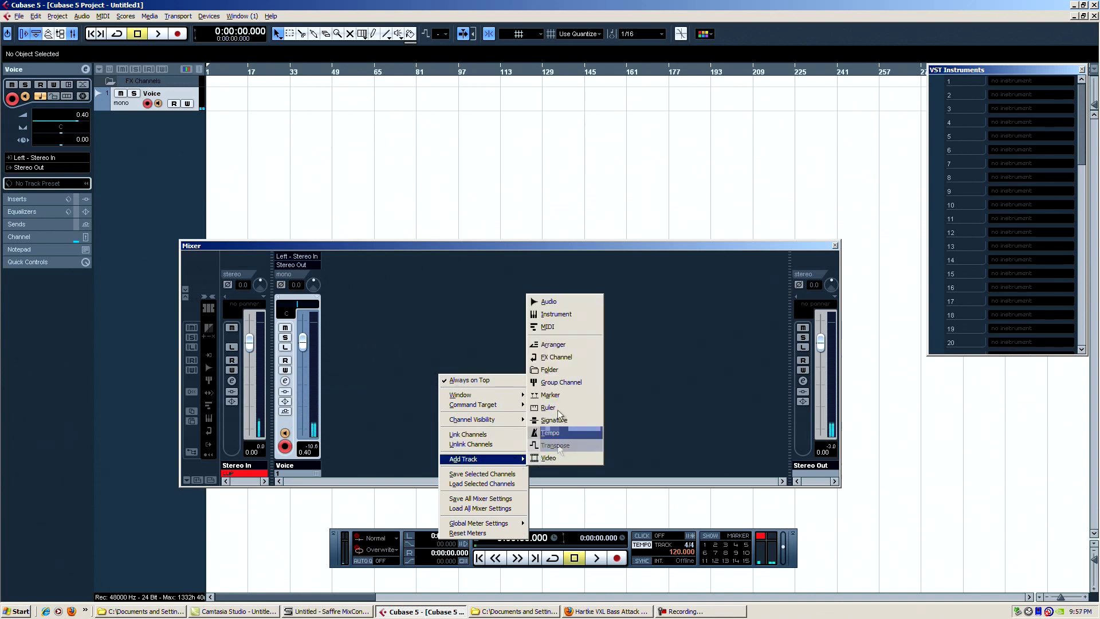
pyautogui.click(567, 362)
pyautogui.click(599, 180)
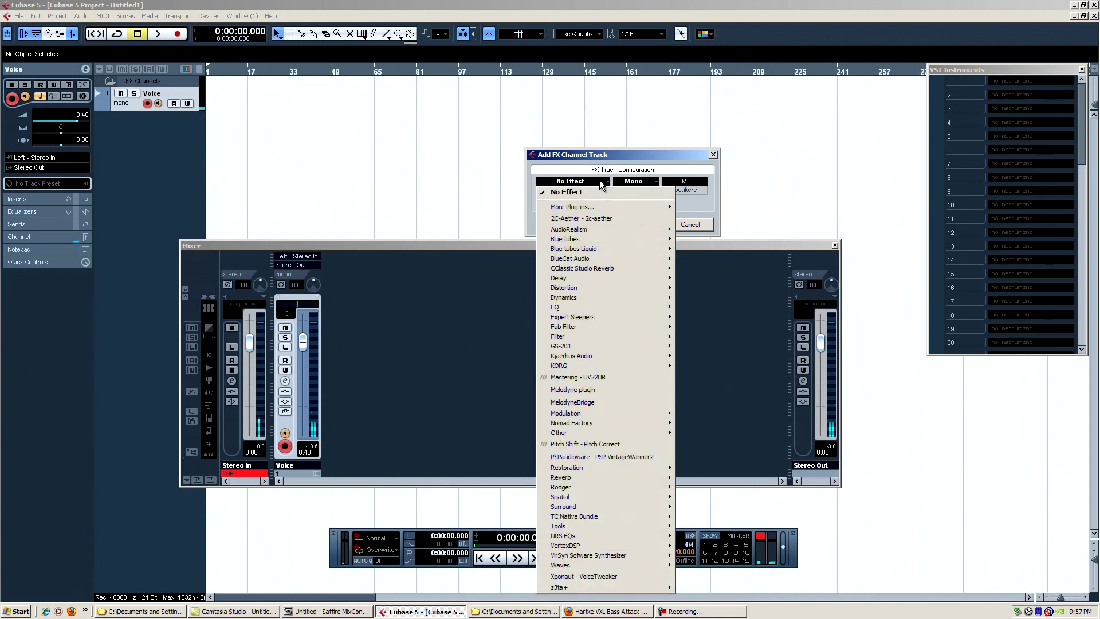
pyautogui.moveTo(638, 477)
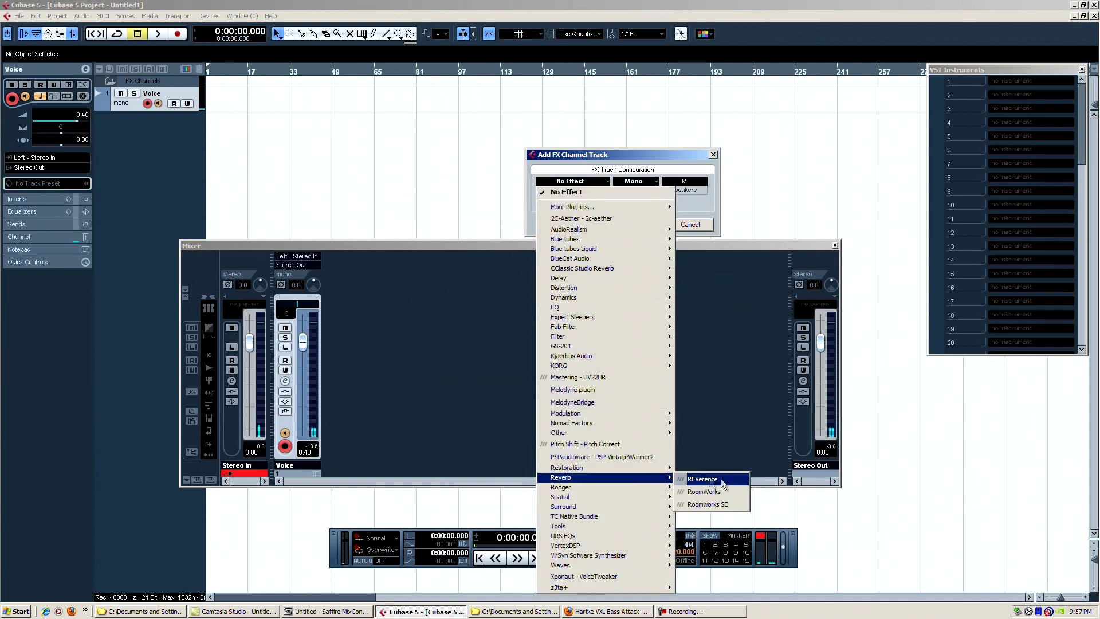
pyautogui.click(719, 505)
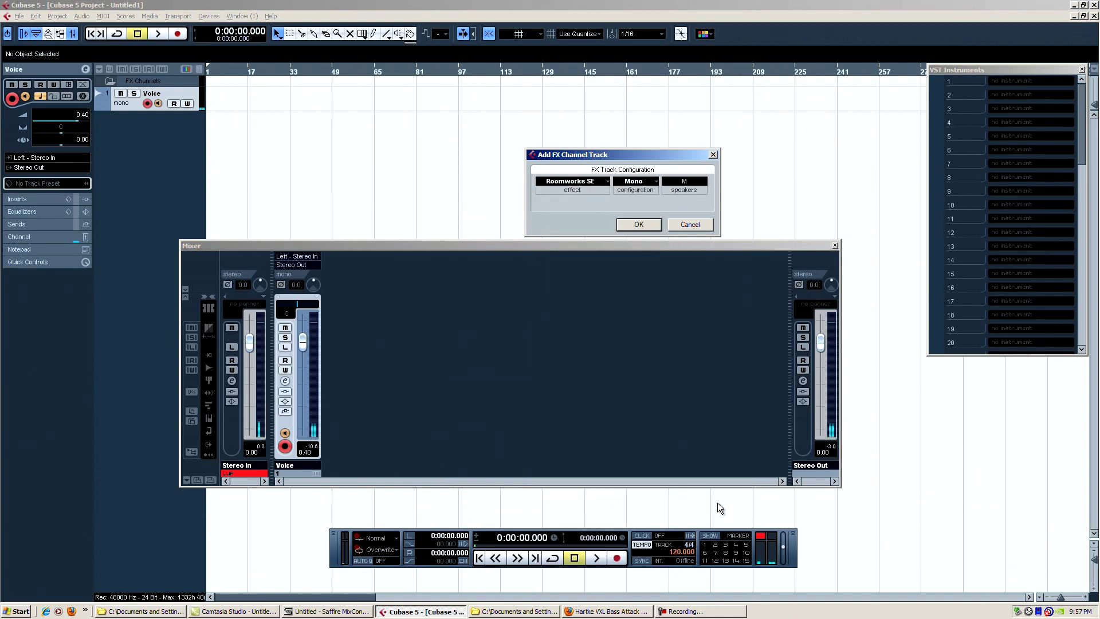
pyautogui.click(641, 181)
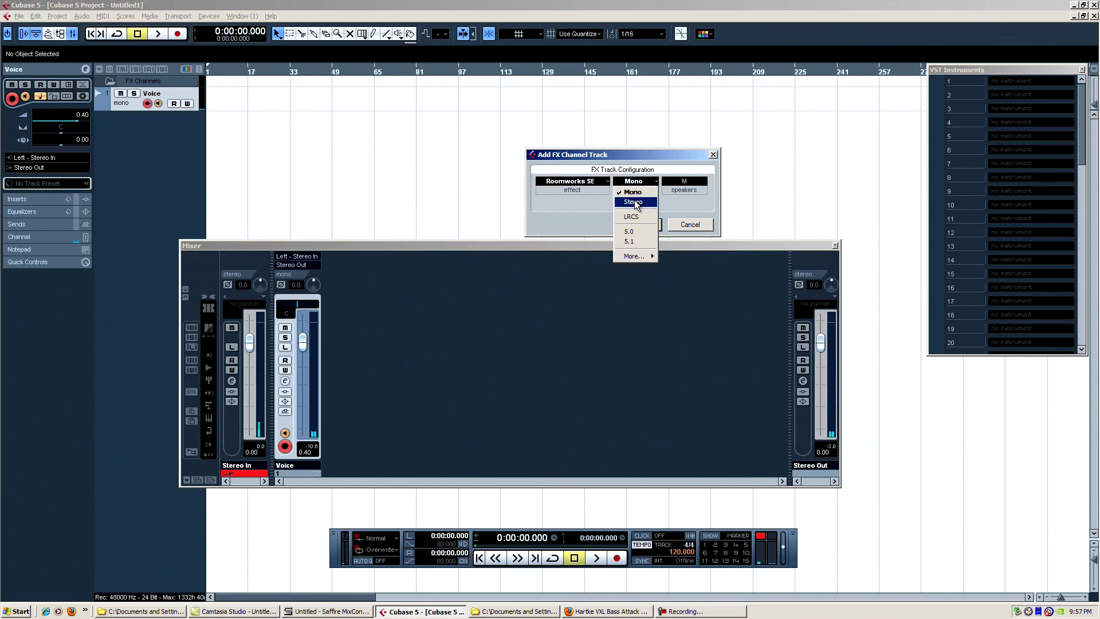
pyautogui.click(634, 201)
pyautogui.click(637, 224)
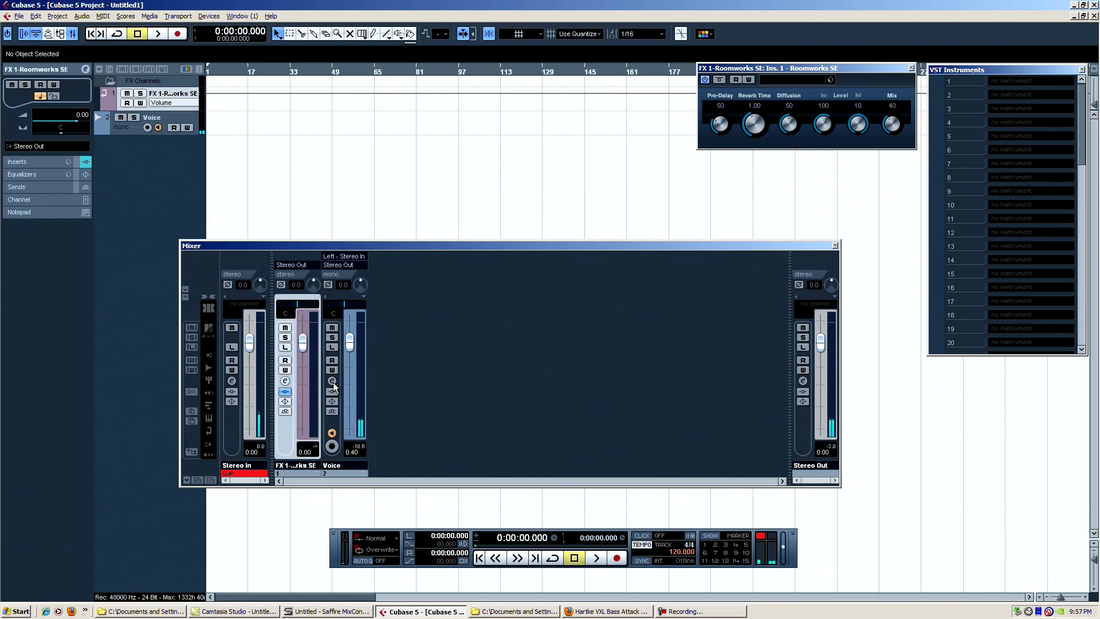
# Rename the new FX channel to 'Reverb'.
pyautogui.doubleClick(299, 469)
pyautogui.write('Revierb')
pyautogui.press('Return')
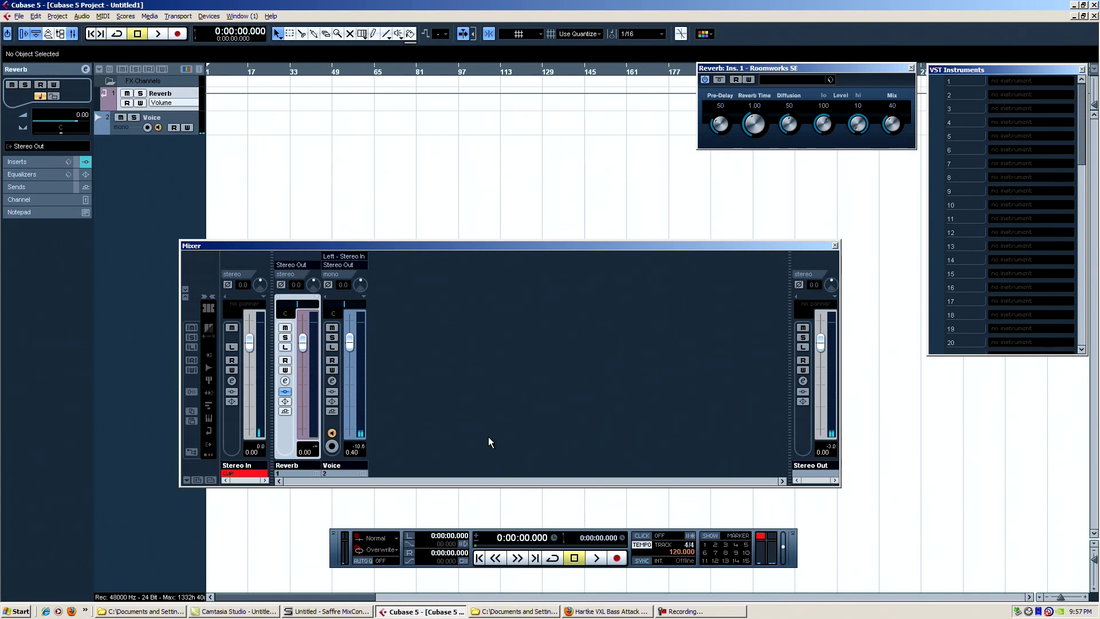
# Bring the Roomworks SE panel forward and raise its Mix from 40 to 100.
pyautogui.click(285, 381)
pyautogui.click(376, 80)
pyautogui.click(376, 80)
pyautogui.moveTo(796, 71); pyautogui.dragTo(622, 118)
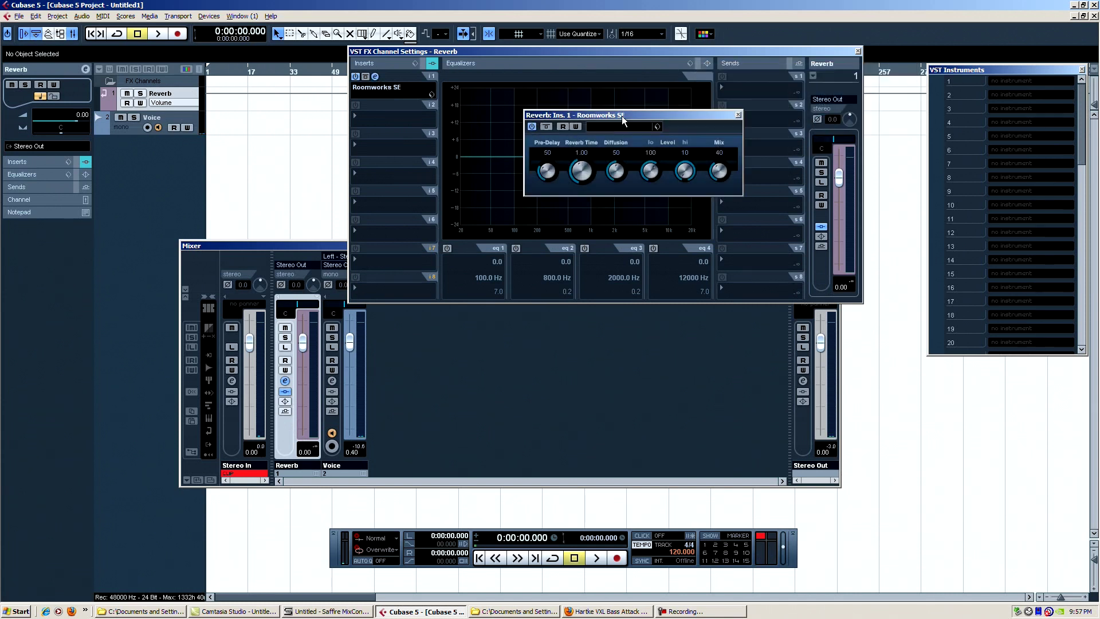
pyautogui.click(631, 126)
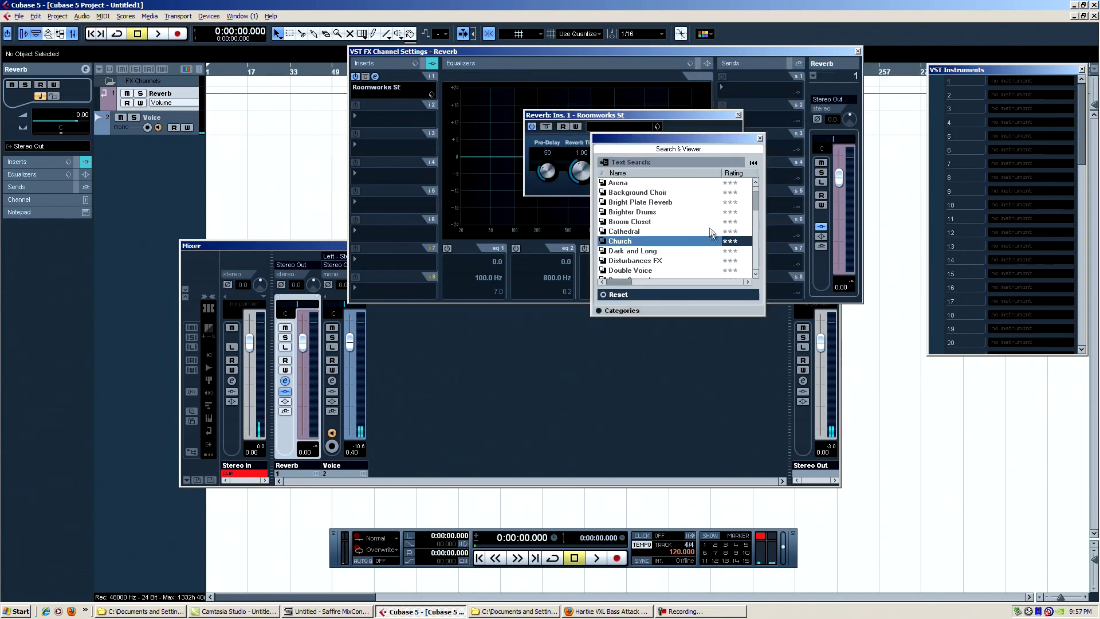
pyautogui.doubleClick(627, 241)
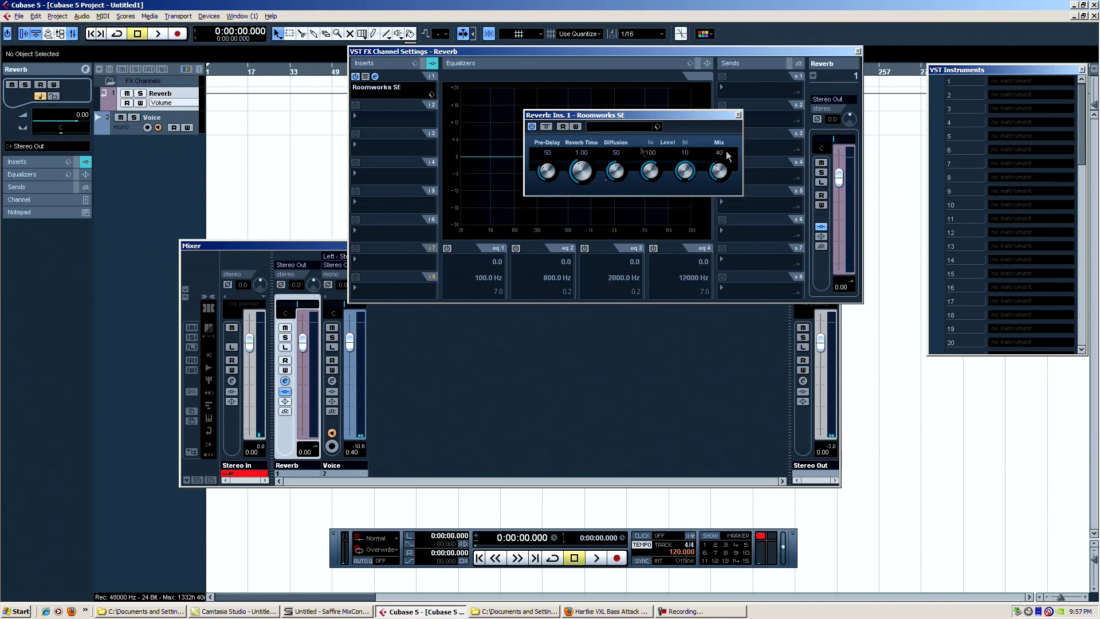
pyautogui.moveTo(685, 116); pyautogui.dragTo(760, 127)
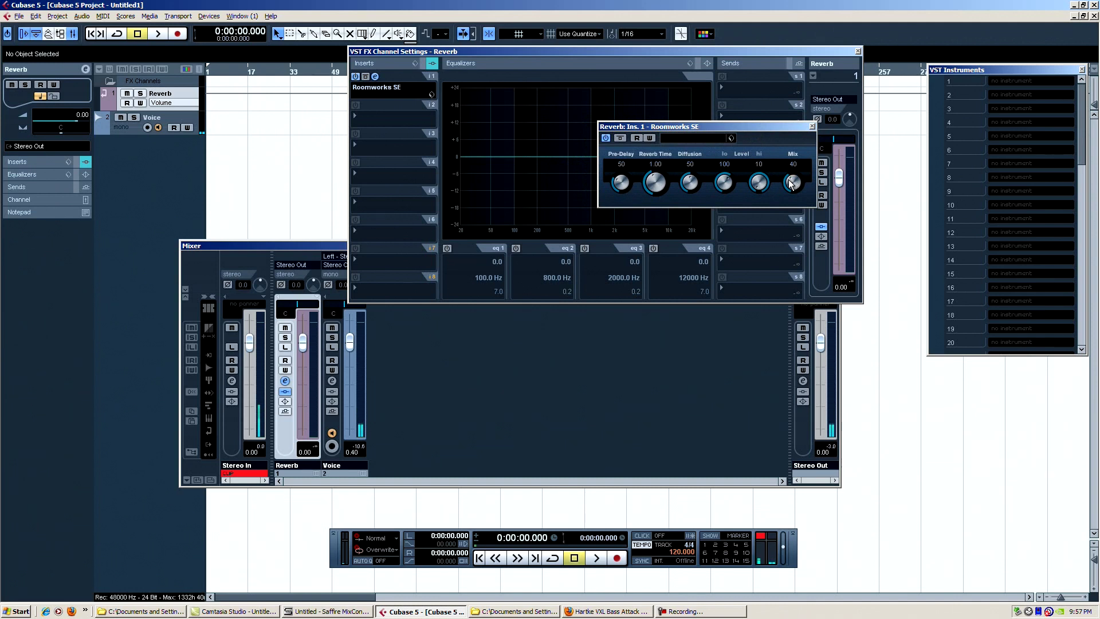
pyautogui.moveTo(791, 182)
pyautogui.mouseDown()
pyautogui.moveTo(805, 182)
pyautogui.moveTo(793, 193)
pyautogui.mouseUp()
pyautogui.click(448, 396)
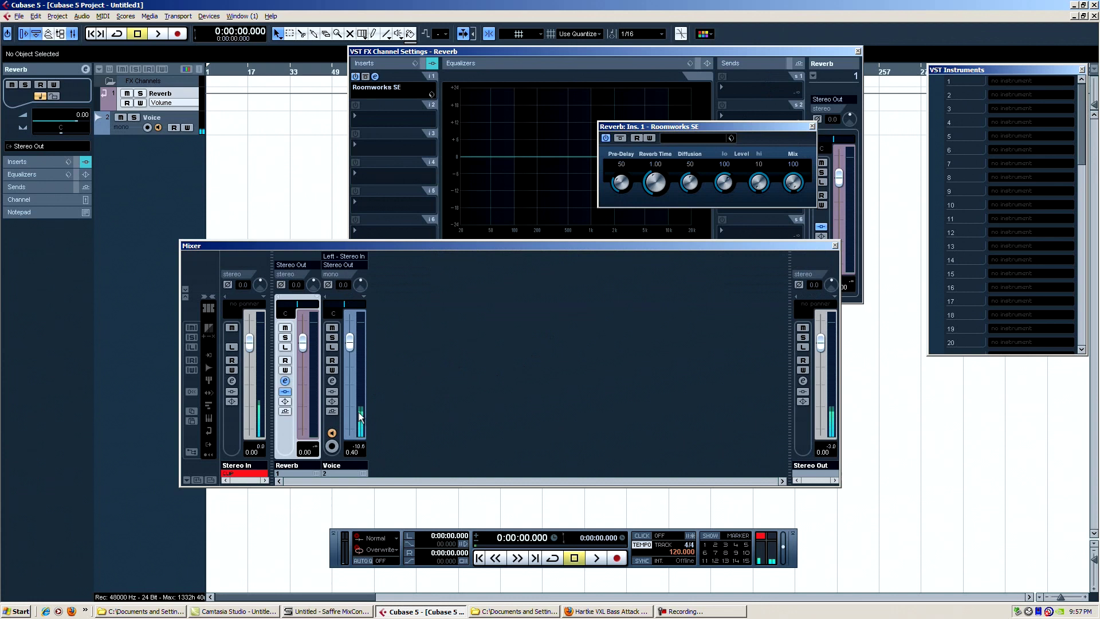
# Route the Voice channel's Send 1 to Reverb, enable it, and raise its level to about -4.48 dB.
pyautogui.click(333, 381)
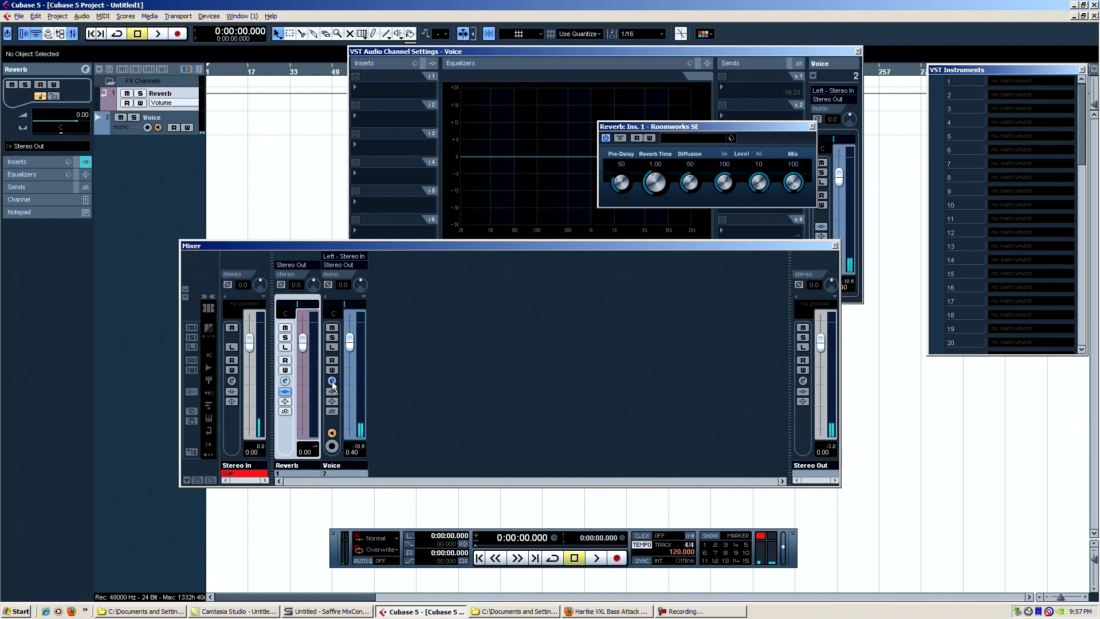
pyautogui.moveTo(628, 49); pyautogui.dragTo(603, 150)
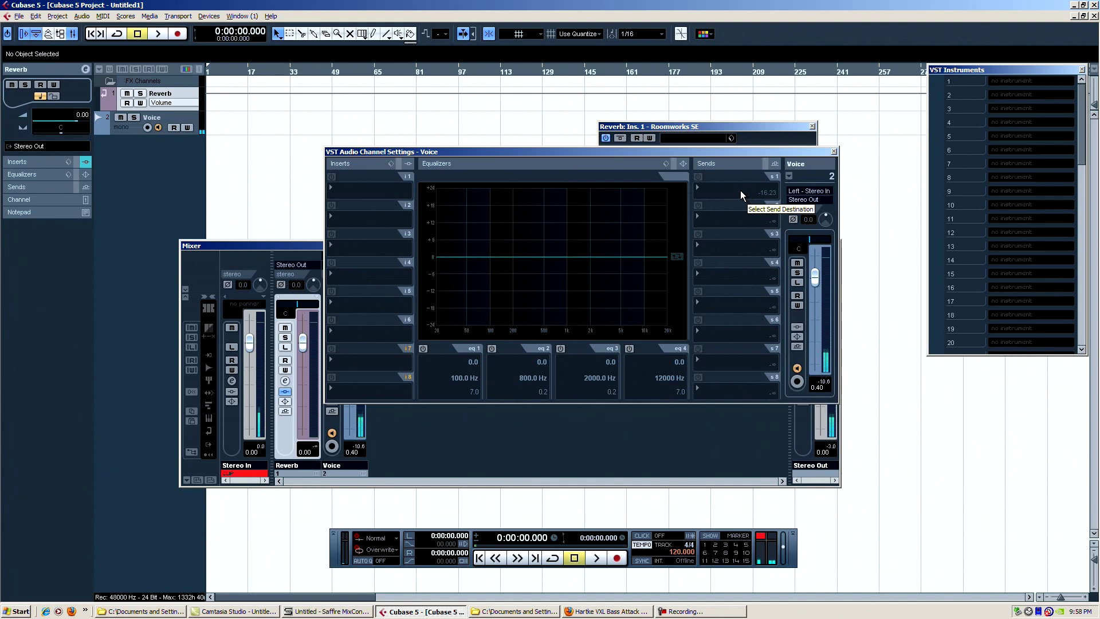
pyautogui.click(705, 188)
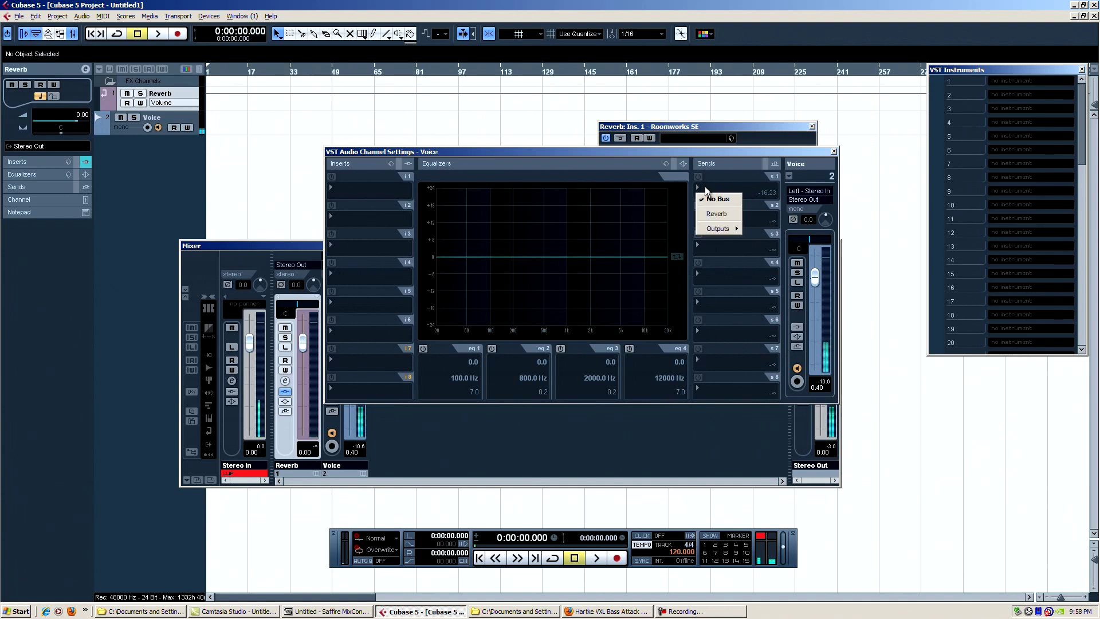
pyautogui.click(718, 215)
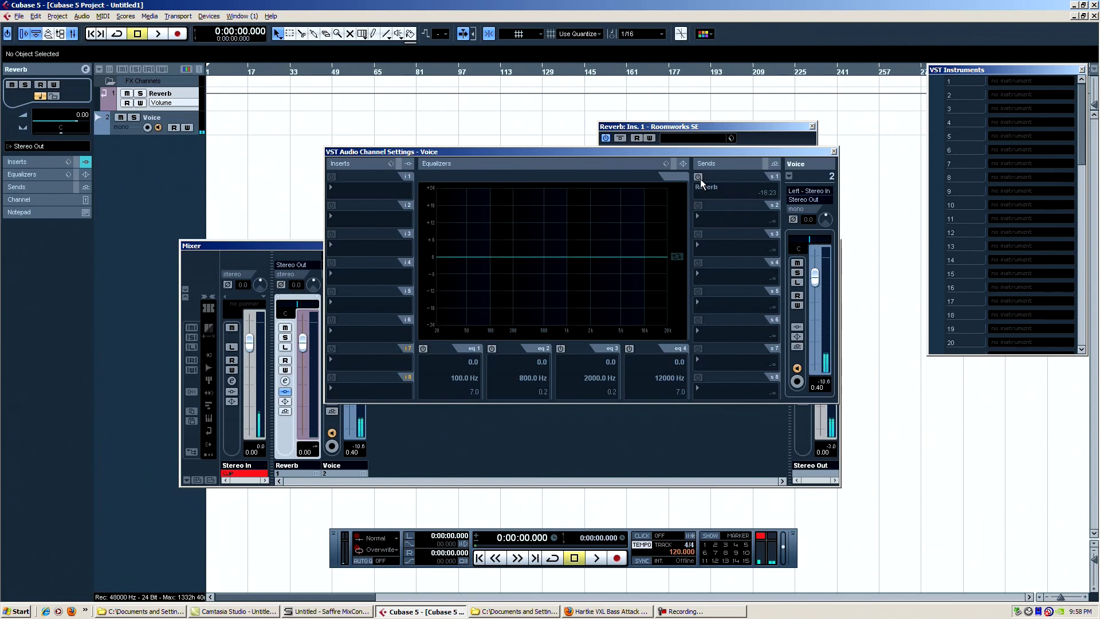
pyautogui.moveTo(737, 190); pyautogui.dragTo(696, 198)
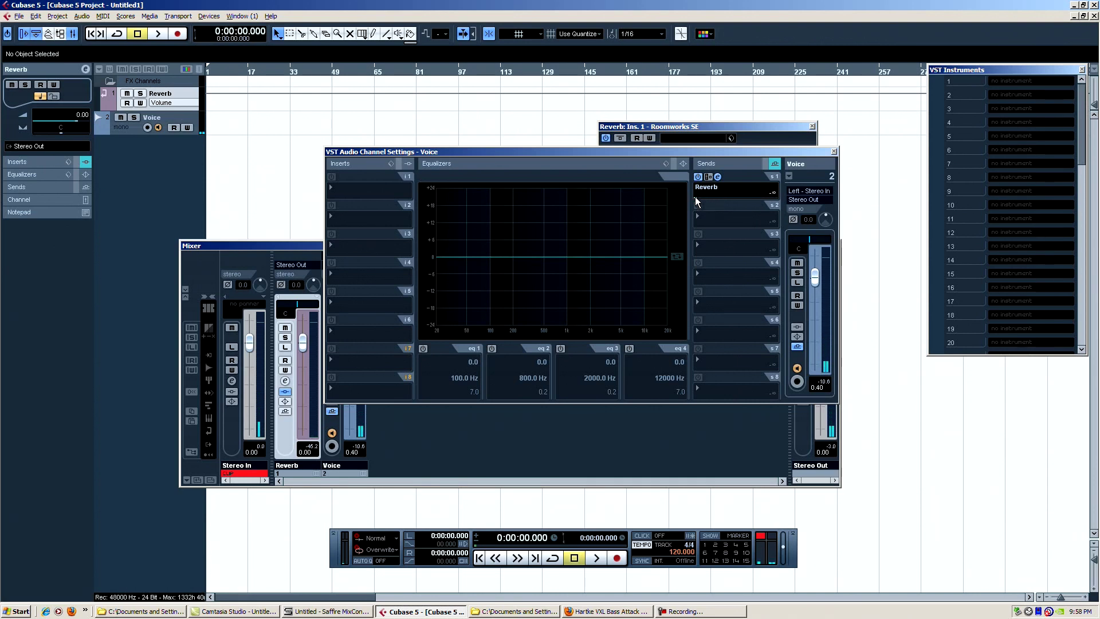
pyautogui.click(695, 197)
pyautogui.moveTo(698, 201); pyautogui.dragTo(730, 203)
pyautogui.moveTo(736, 151); pyautogui.dragTo(790, 154)
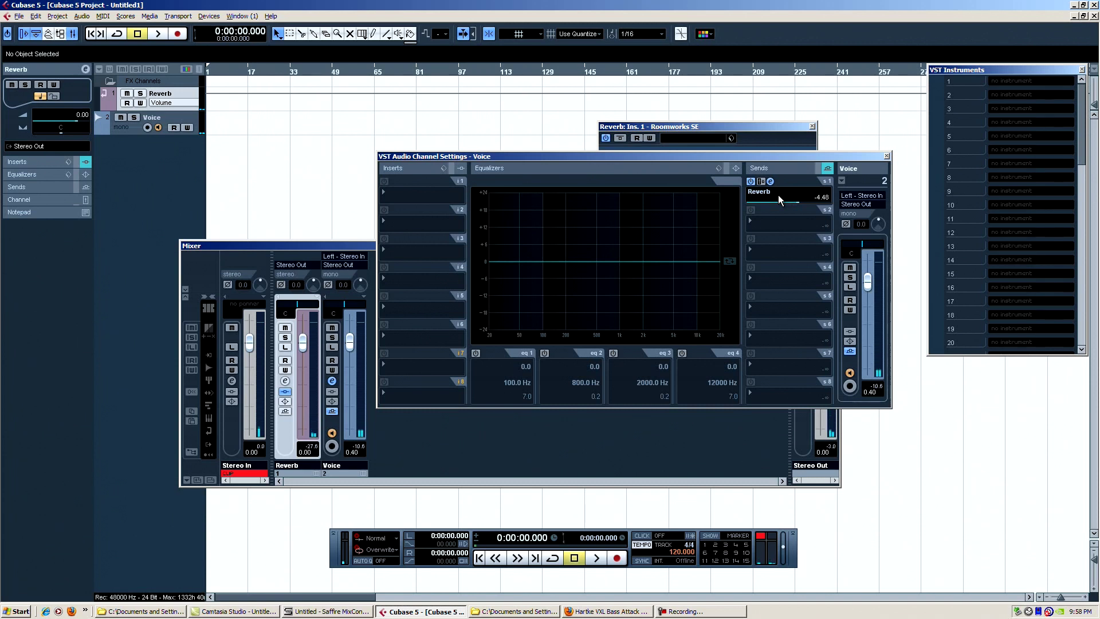
# Lower the Voice track's Reverb send to about -10.38 dB and nudge the Voice fader.
pyautogui.scroll(2, 797, 202)
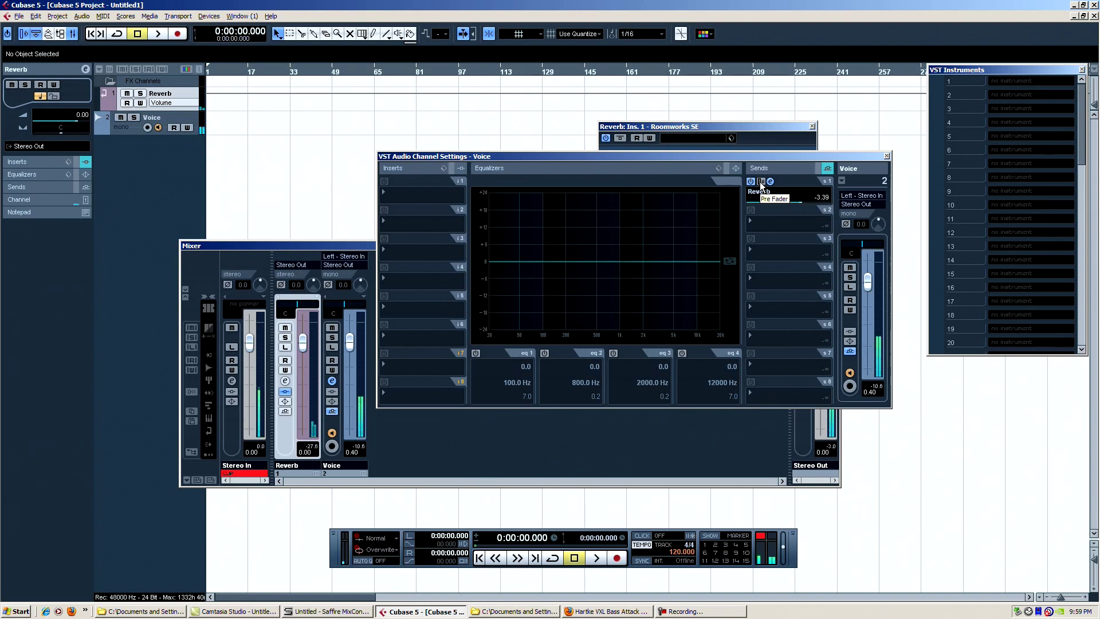
pyautogui.moveTo(794, 208); pyautogui.dragTo(785, 206)
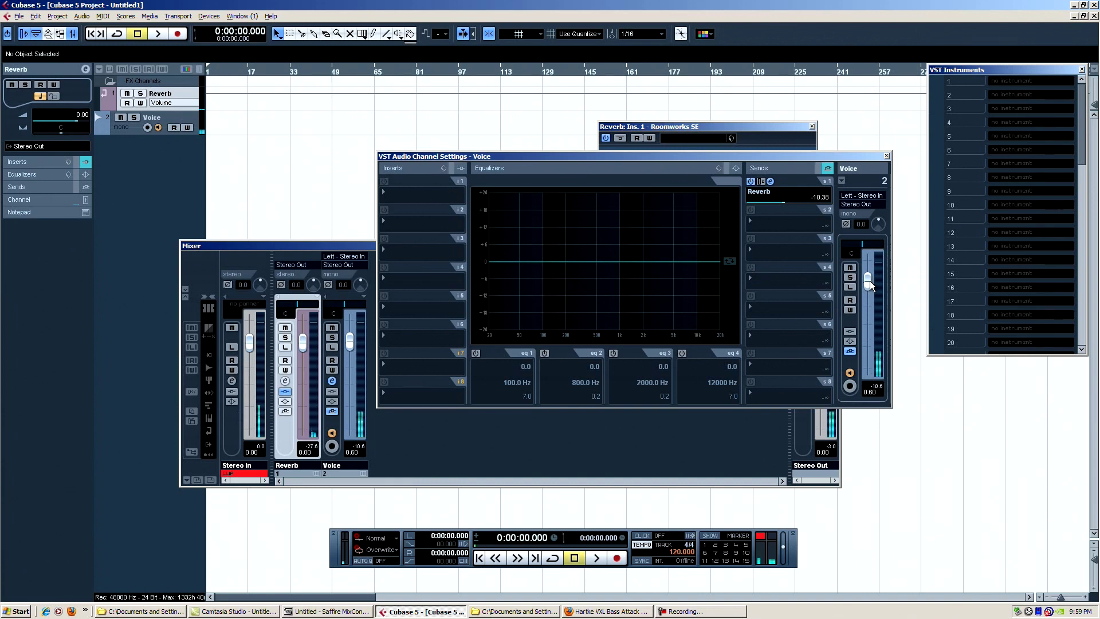
pyautogui.moveTo(350, 347); pyautogui.dragTo(350, 345)
pyautogui.moveTo(867, 284)
pyautogui.mouseDown()
pyautogui.moveTo(869, 381)
pyautogui.moveTo(869, 281)
pyautogui.mouseUp()
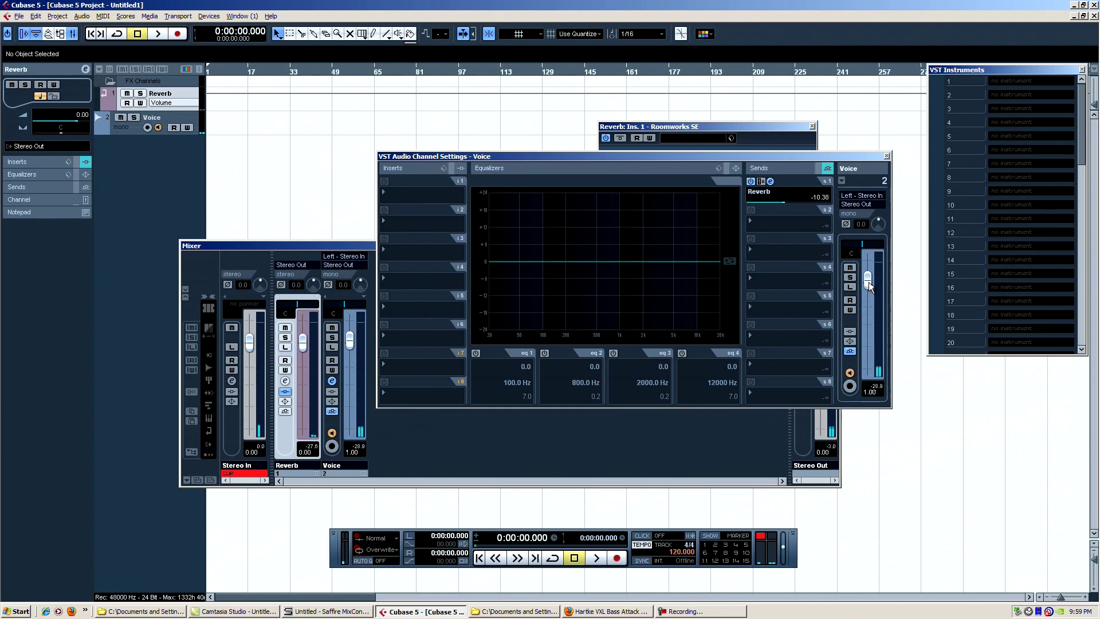
# Make the Reverb send pre-fader, testing it by pulling the Voice volume down and back to 0 dB.
pyautogui.click(761, 182)
pyautogui.scroll(-2, 871, 283)
pyautogui.moveTo(869, 280)
pyautogui.mouseDown()
pyautogui.moveTo(874, 371)
pyautogui.moveTo(872, 281)
pyautogui.mouseUp()
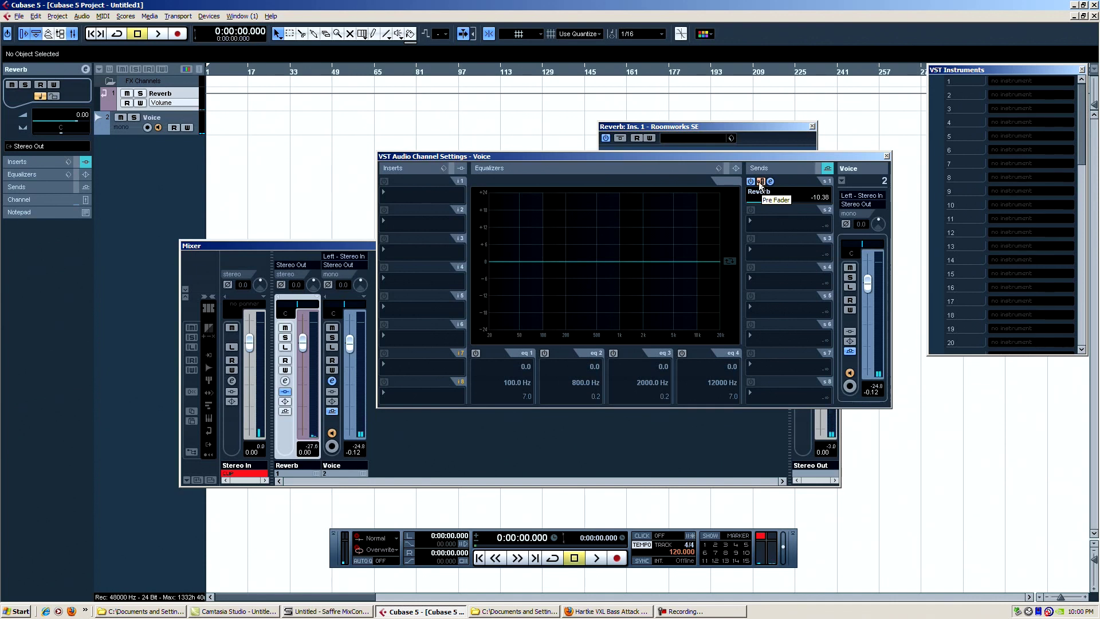
pyautogui.moveTo(869, 283); pyautogui.dragTo(867, 279)
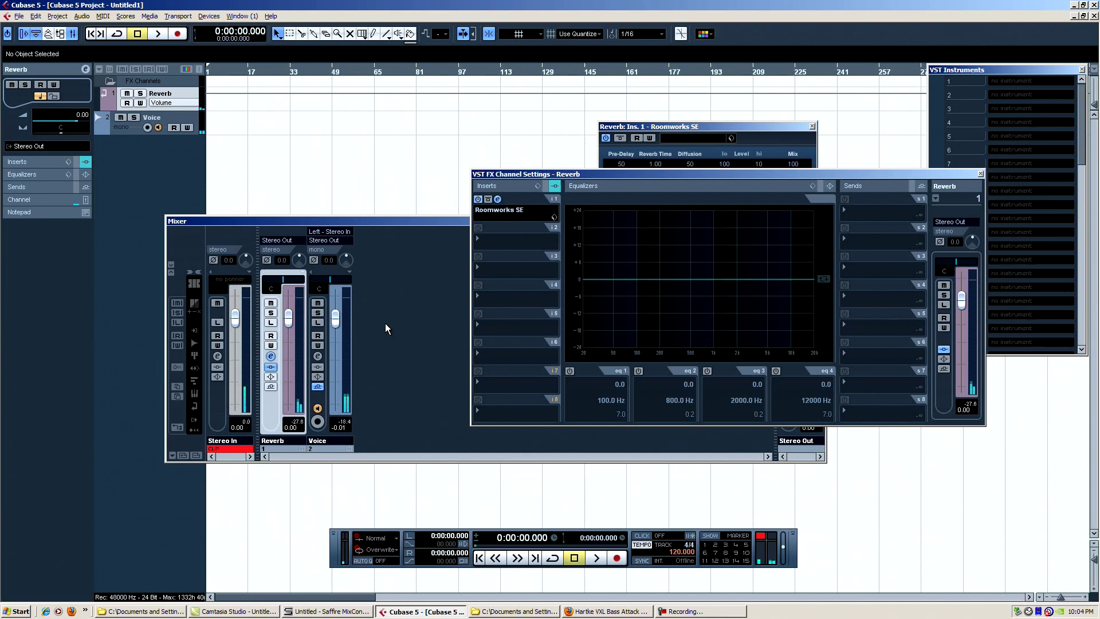
# Add a second FX channel track carrying the Delay > StereoDelay plug-in.
pyautogui.rightClick(384, 323)
pyautogui.moveTo(446, 408)
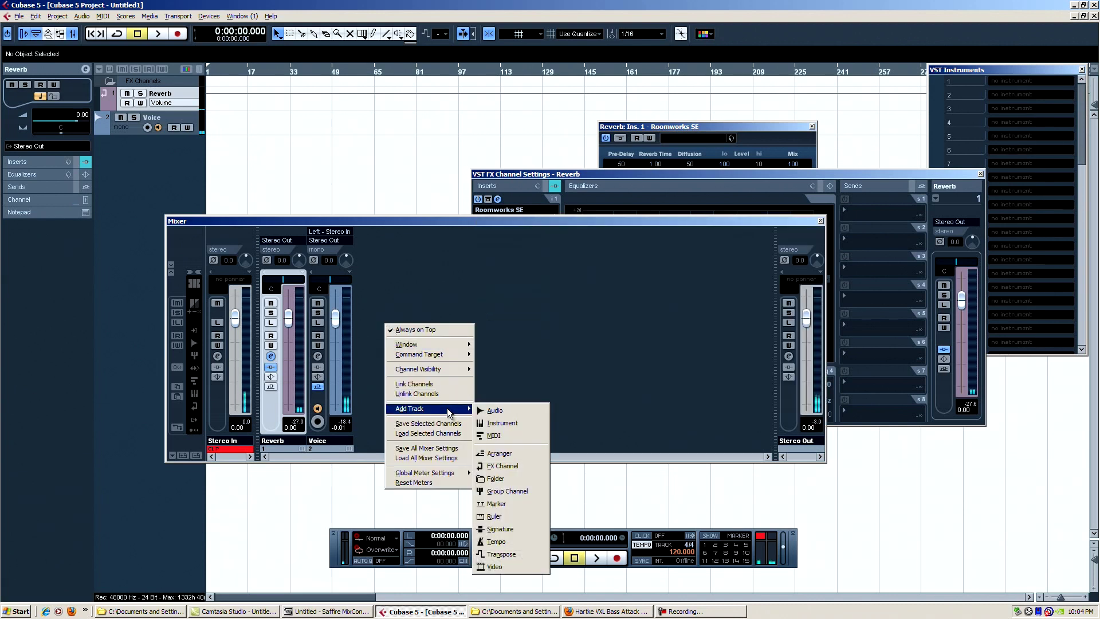
pyautogui.click(531, 466)
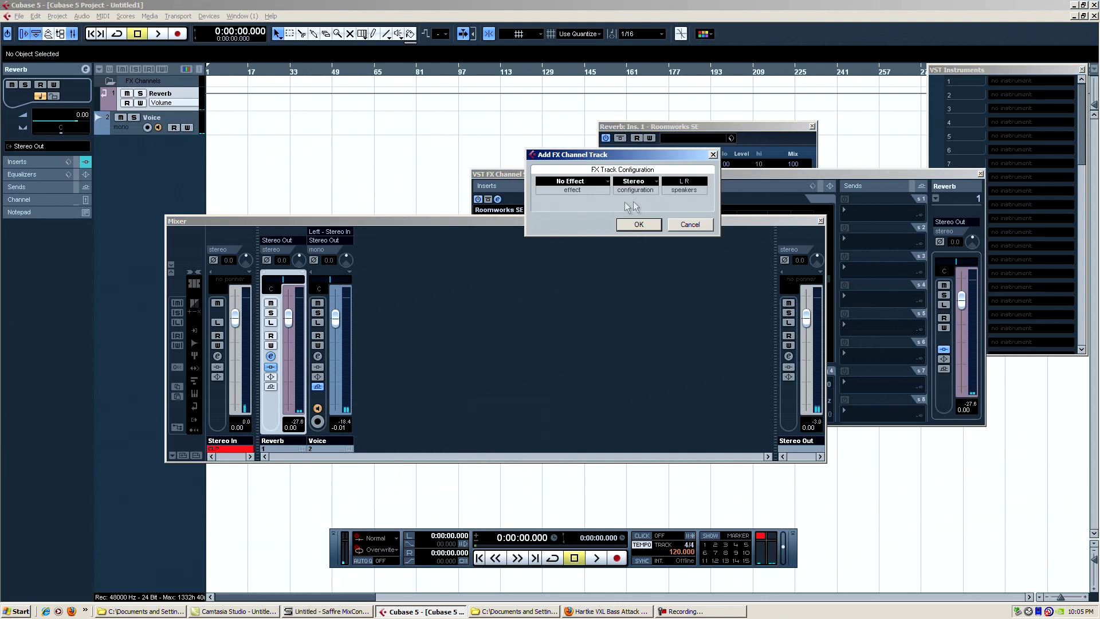
pyautogui.click(597, 184)
pyautogui.moveTo(649, 320)
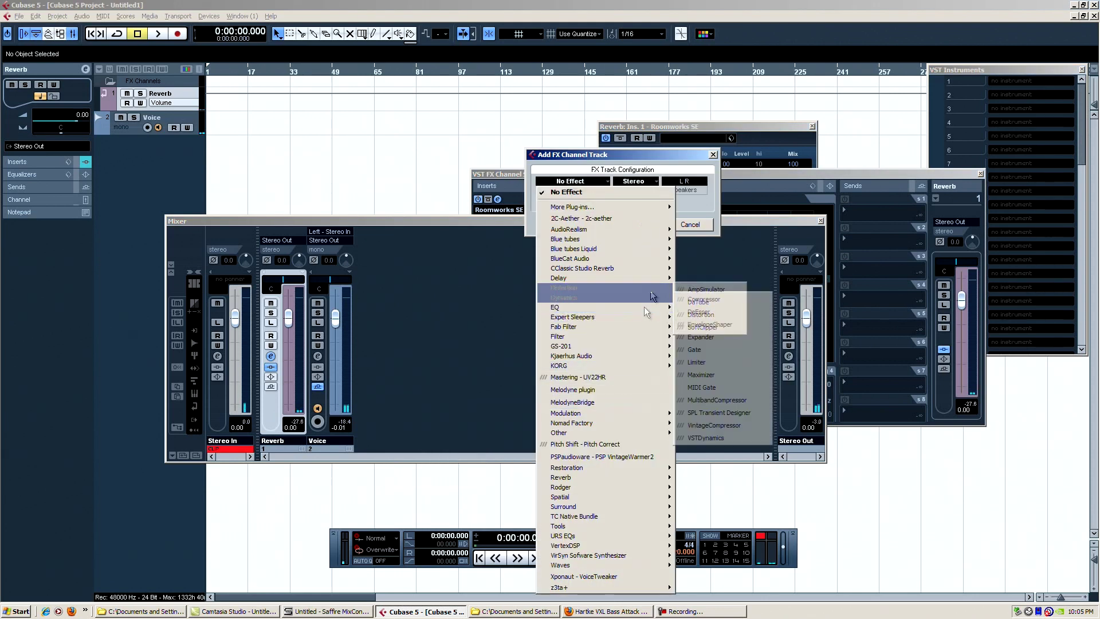
pyautogui.moveTo(630, 278)
pyautogui.click(721, 318)
pyautogui.click(638, 227)
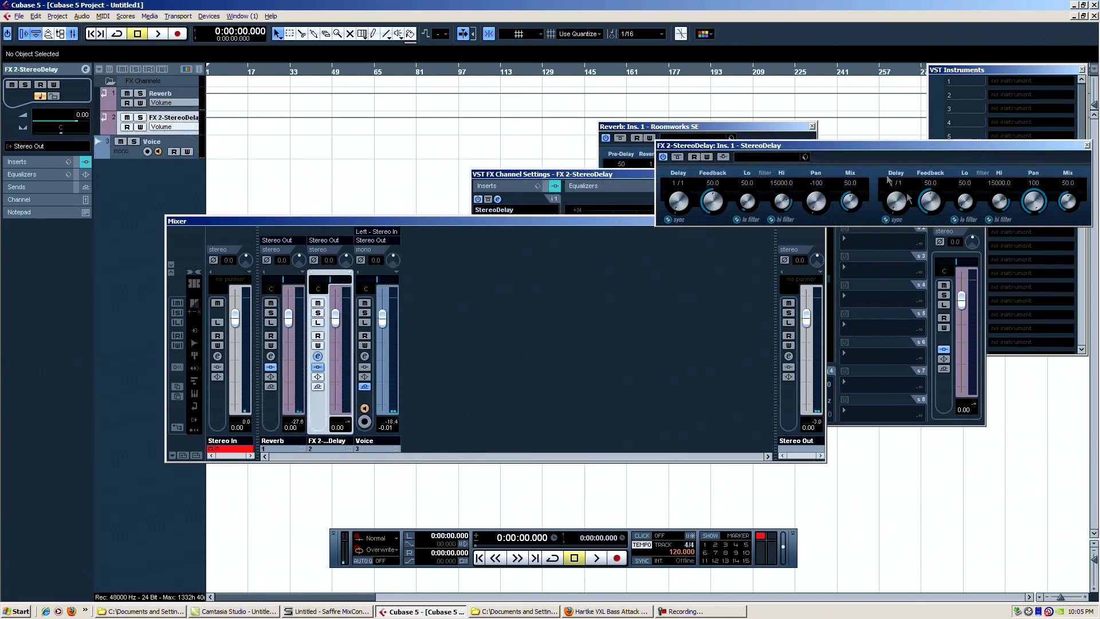
# Load the Answer Delay preset and rename the channel 'Delay'.
pyautogui.click(804, 157)
pyautogui.click(836, 170)
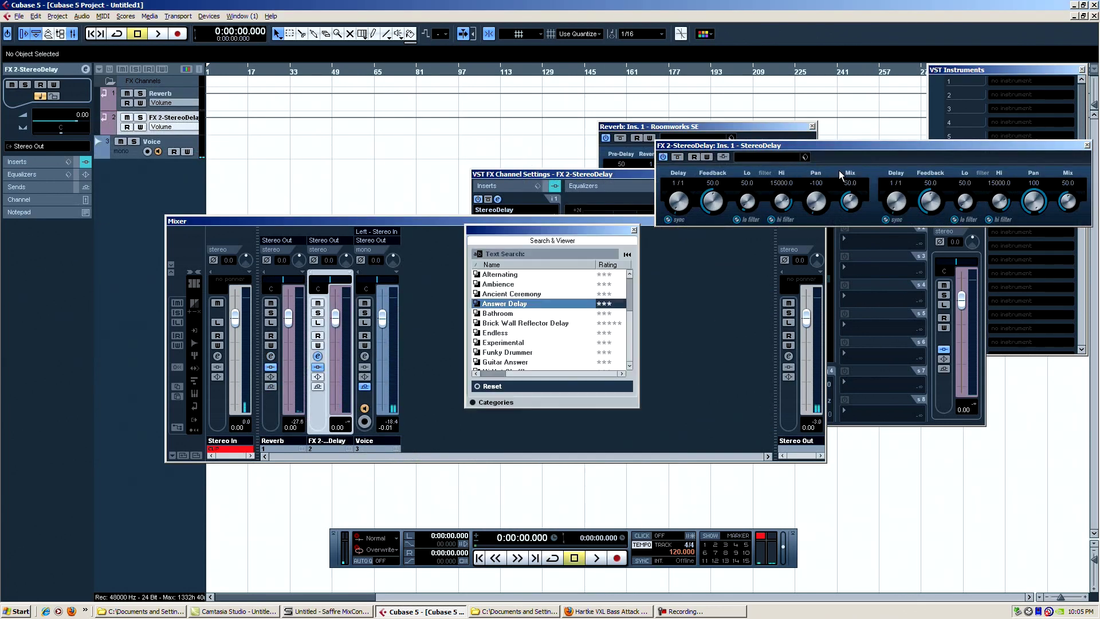
pyautogui.doubleClick(510, 304)
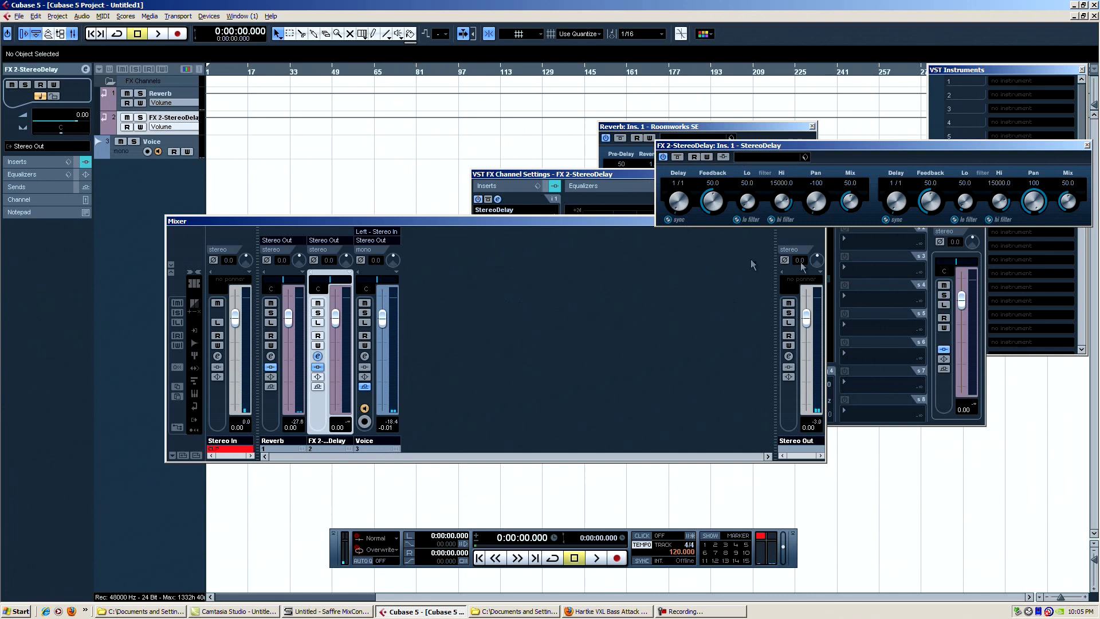
pyautogui.click(335, 442)
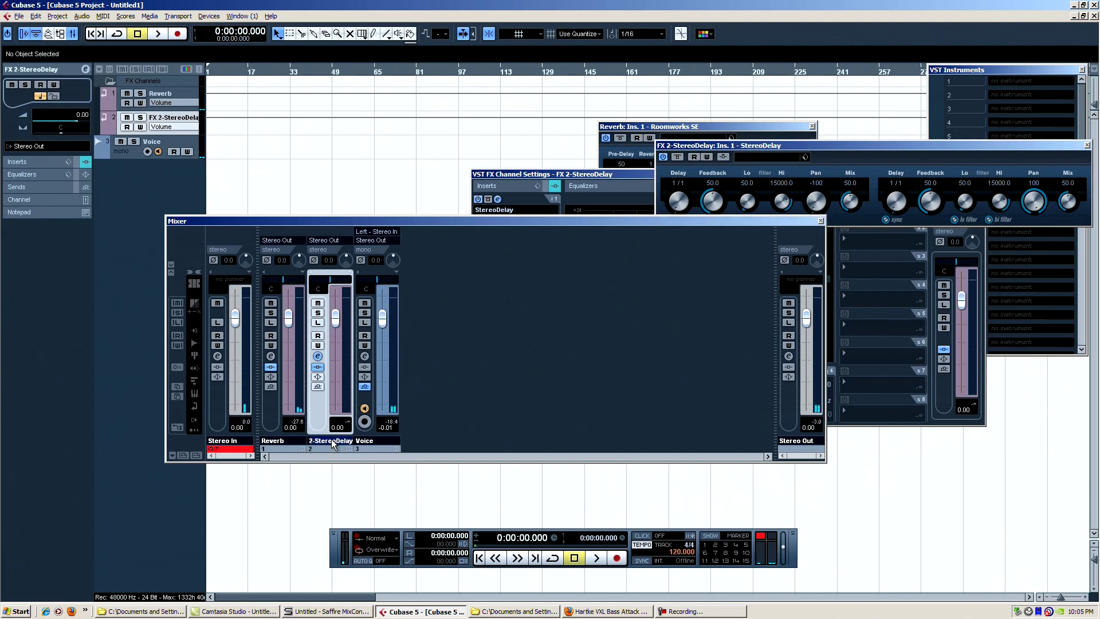
pyautogui.write('Delay')
pyautogui.press('Return')
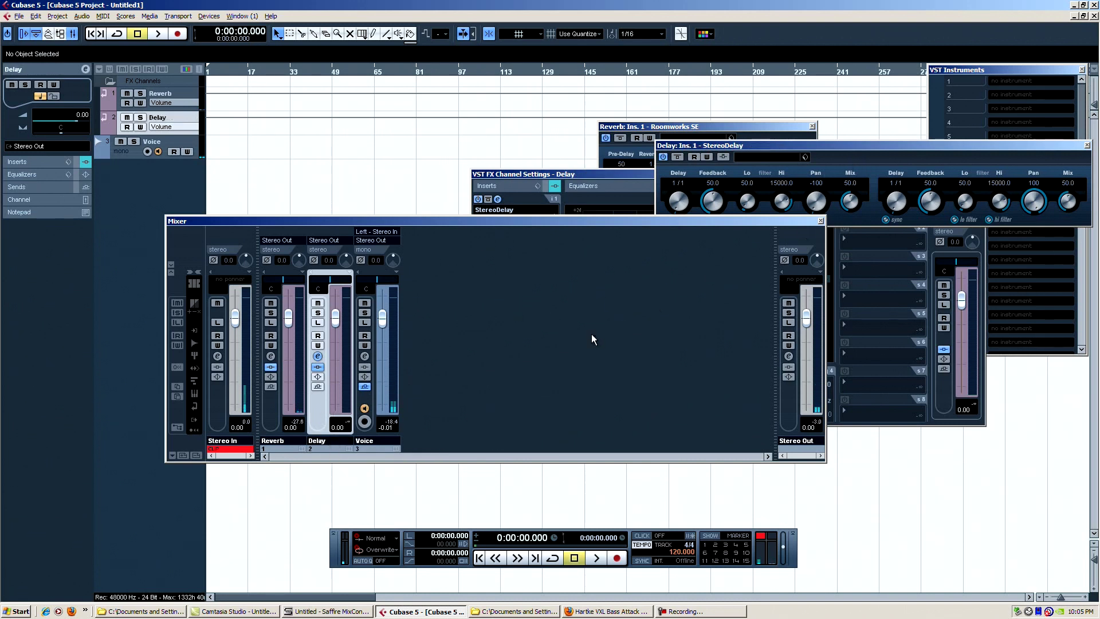
# Route the Voice channel's second send to Delay at about -16.6 dB.
pyautogui.click(364, 358)
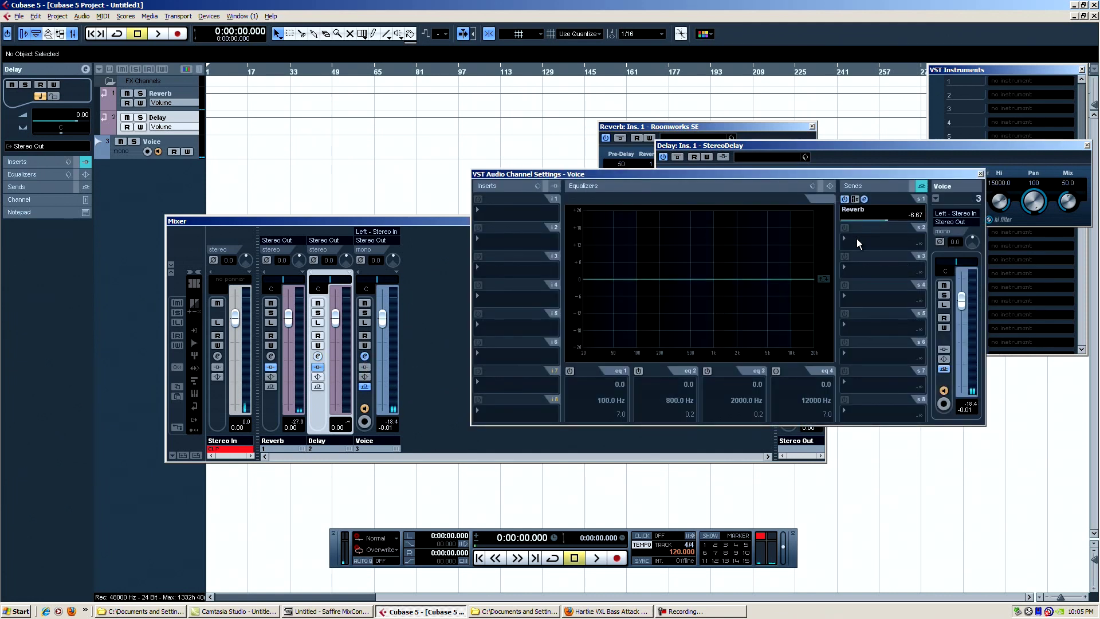
pyautogui.click(867, 239)
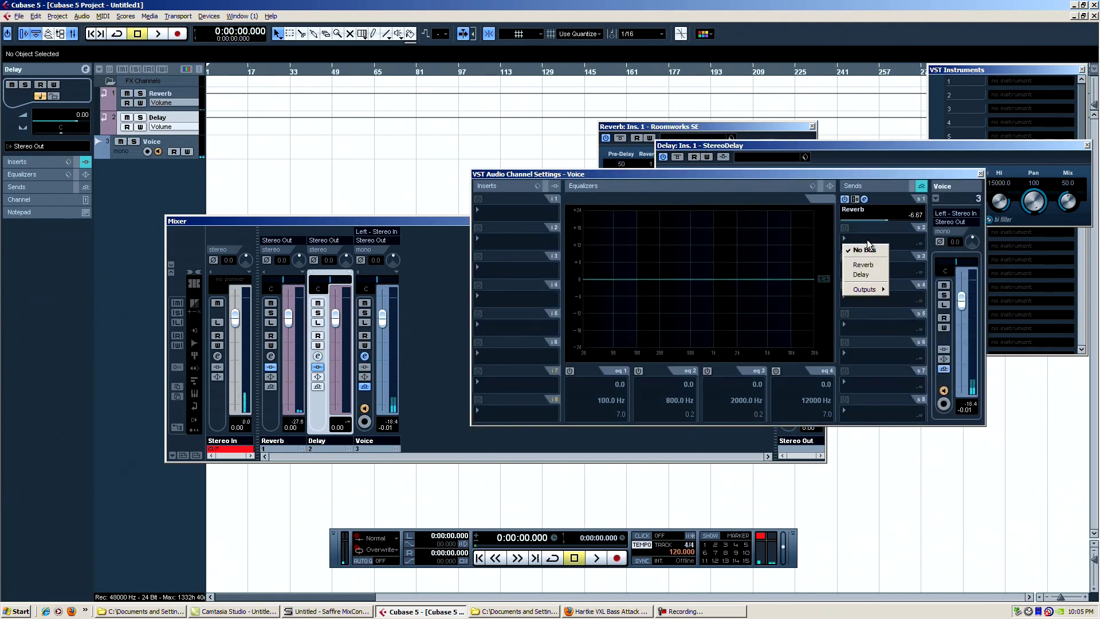
pyautogui.click(863, 276)
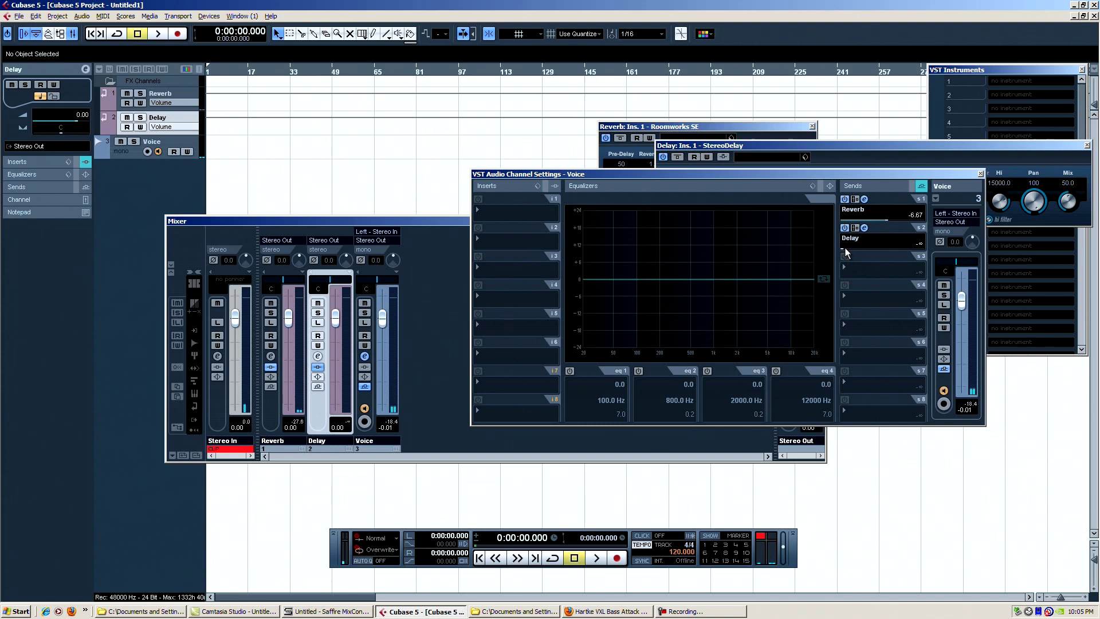
pyautogui.moveTo(844, 247); pyautogui.dragTo(874, 248)
pyautogui.moveTo(896, 249); pyautogui.dragTo(878, 249)
pyautogui.moveTo(882, 251); pyautogui.dragTo(841, 246)
# Close the Roomworks SE reverb editor.
pyautogui.click(864, 200)
pyautogui.click(864, 200)
pyautogui.click(864, 199)
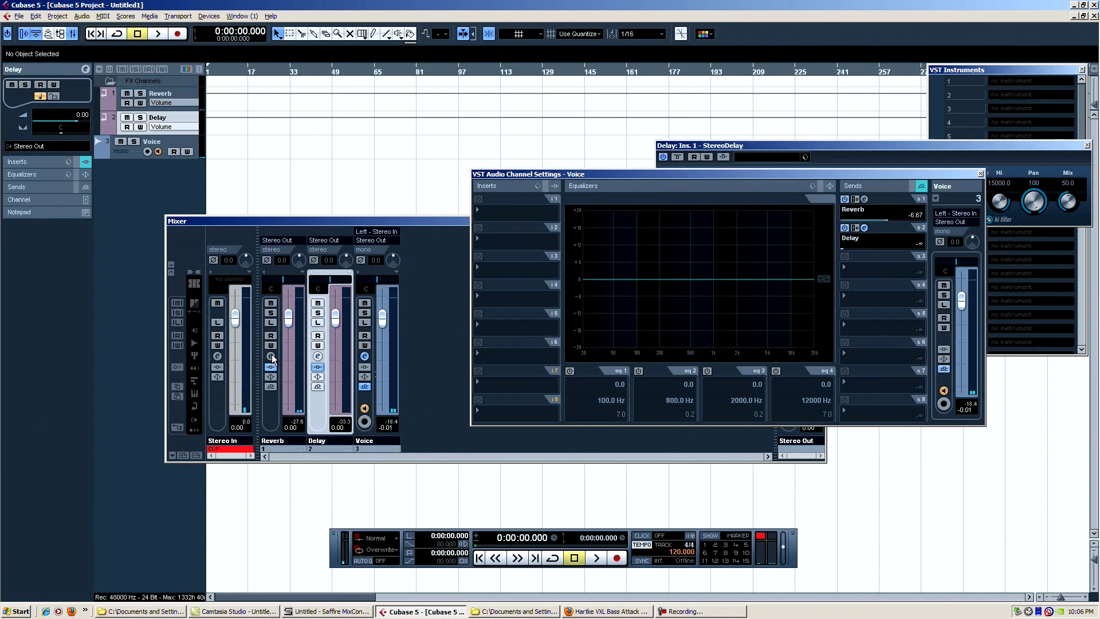
# Show the Reverb FX channel settings, leave insert slot 2 empty, and move the window aside.
pyautogui.click(271, 356)
pyautogui.click(270, 357)
pyautogui.click(488, 240)
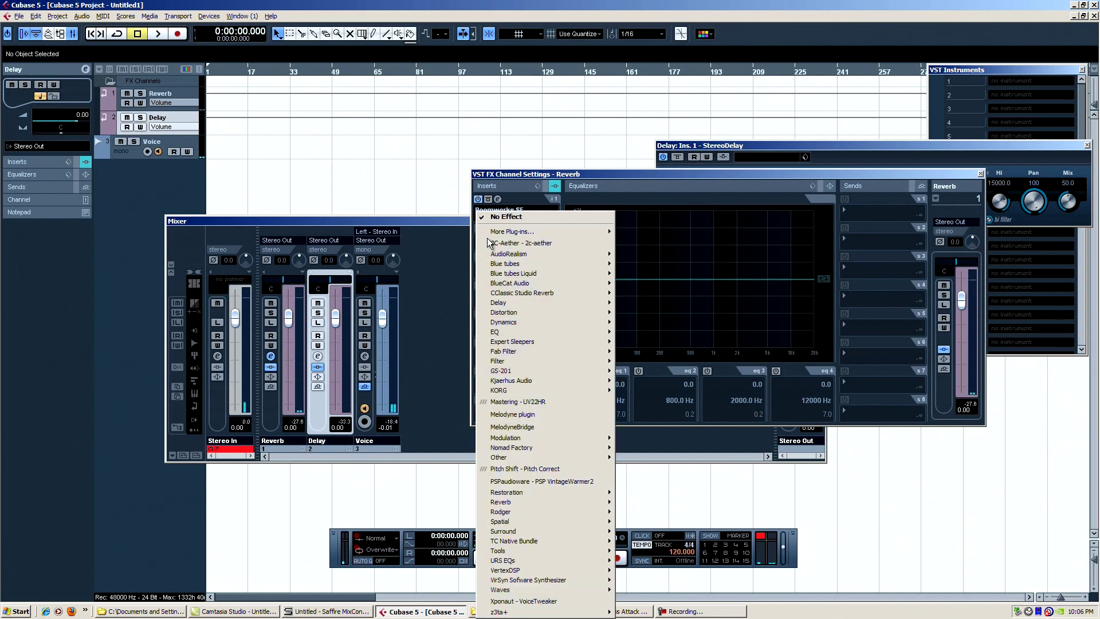
pyautogui.click(617, 174)
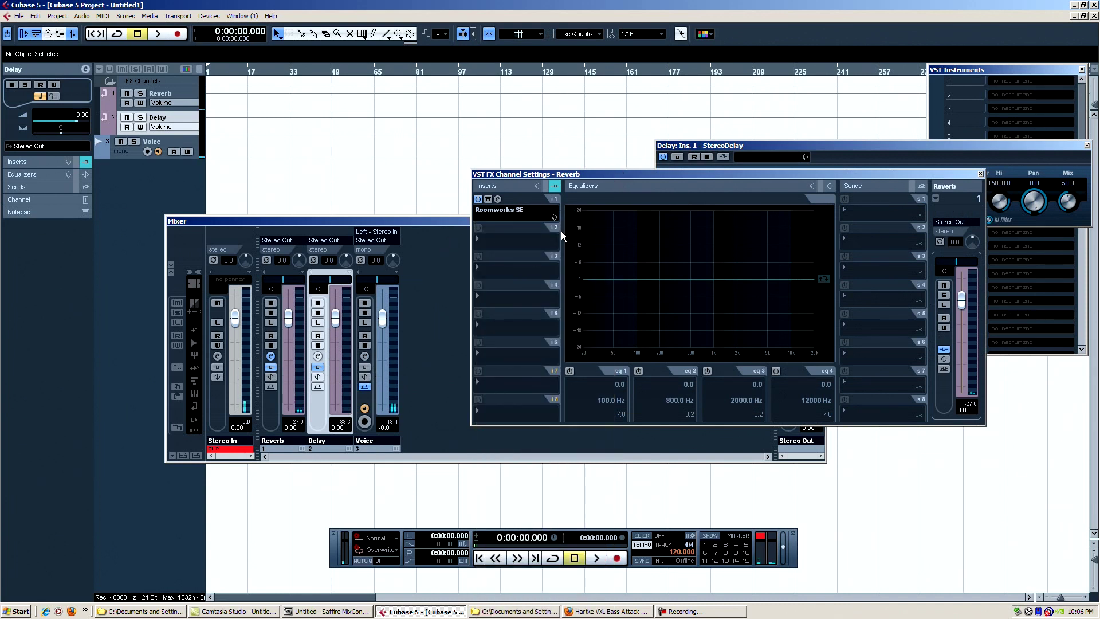
pyautogui.moveTo(784, 174); pyautogui.dragTo(918, 203)
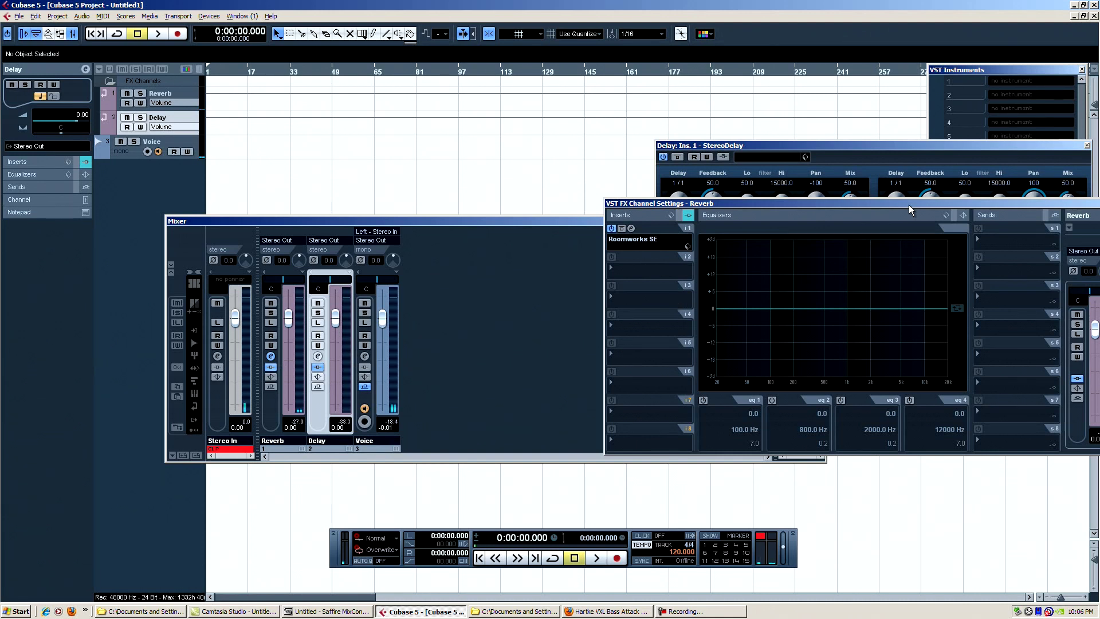
pyautogui.moveTo(911, 209); pyautogui.dragTo(704, 217)
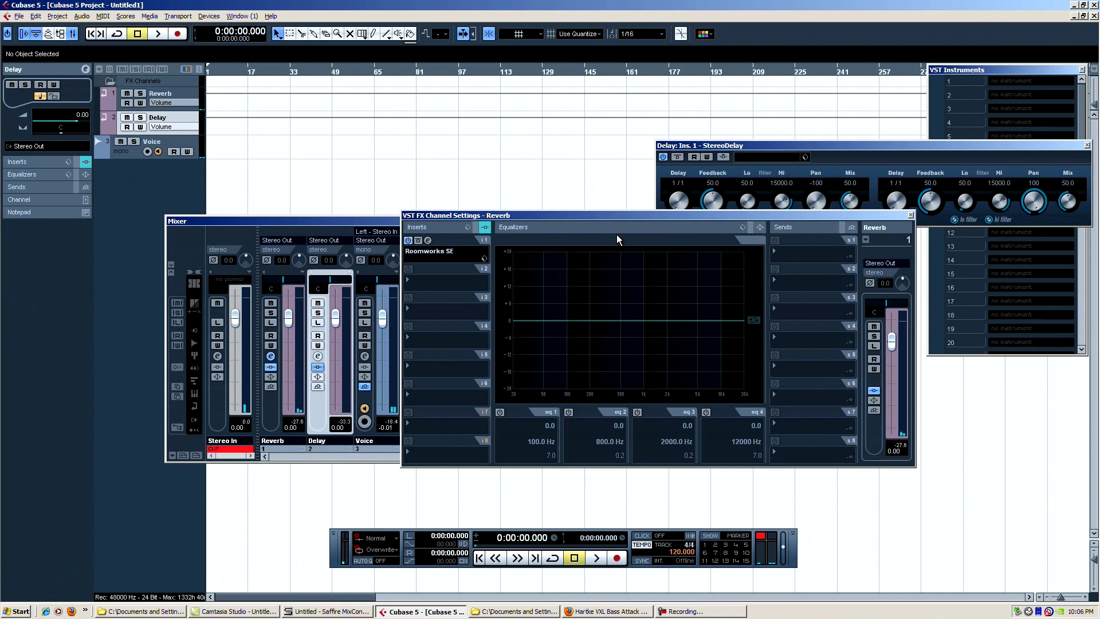
pyautogui.moveTo(622, 215); pyautogui.dragTo(615, 188)
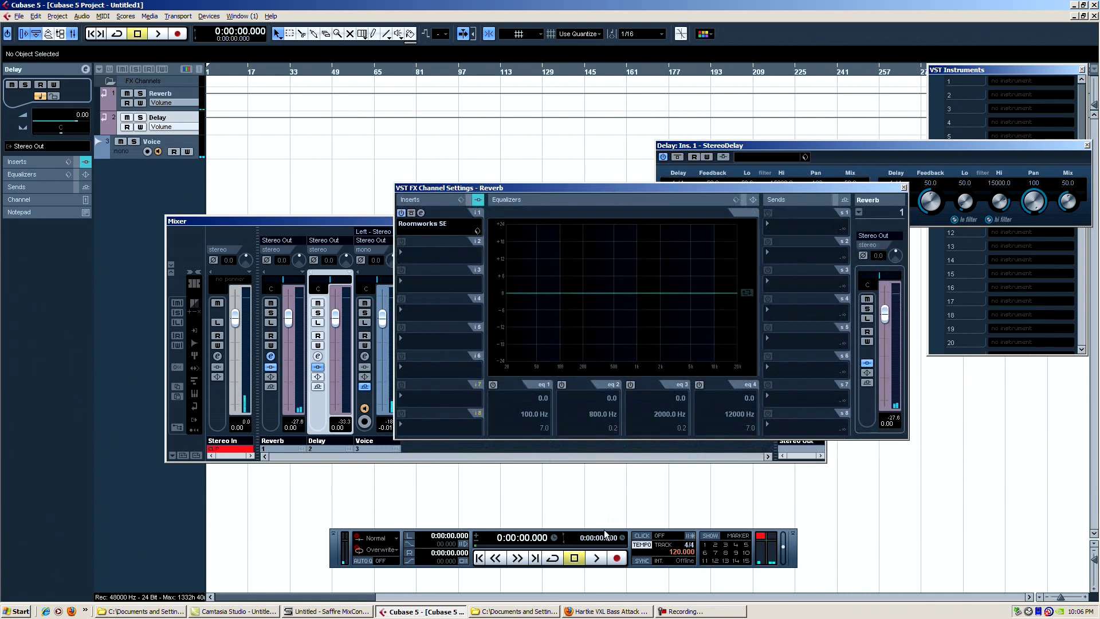